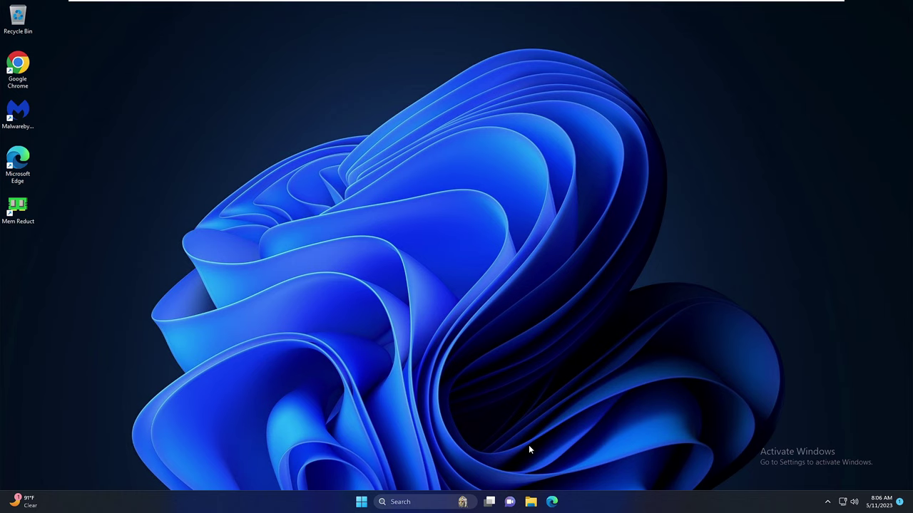
Open the Properties of Local Disk (C:) from This PC in File Explorer
click(531, 503)
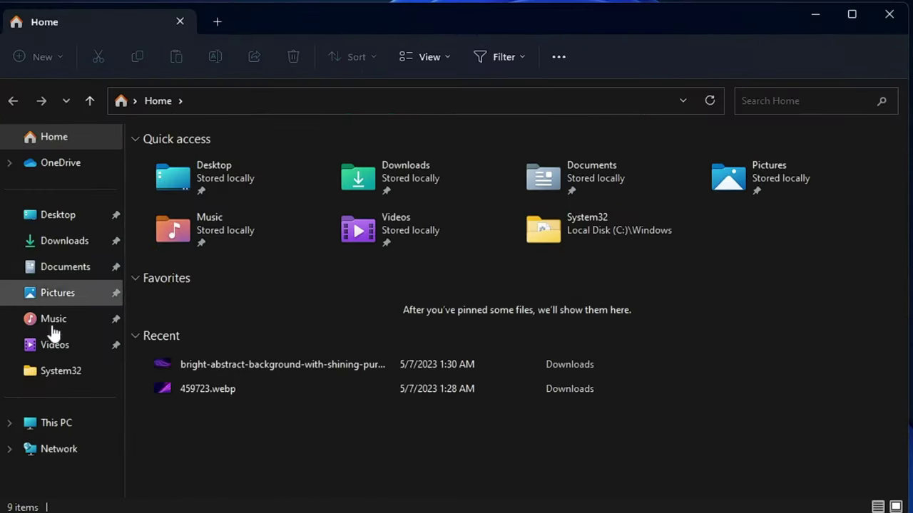
click(57, 423)
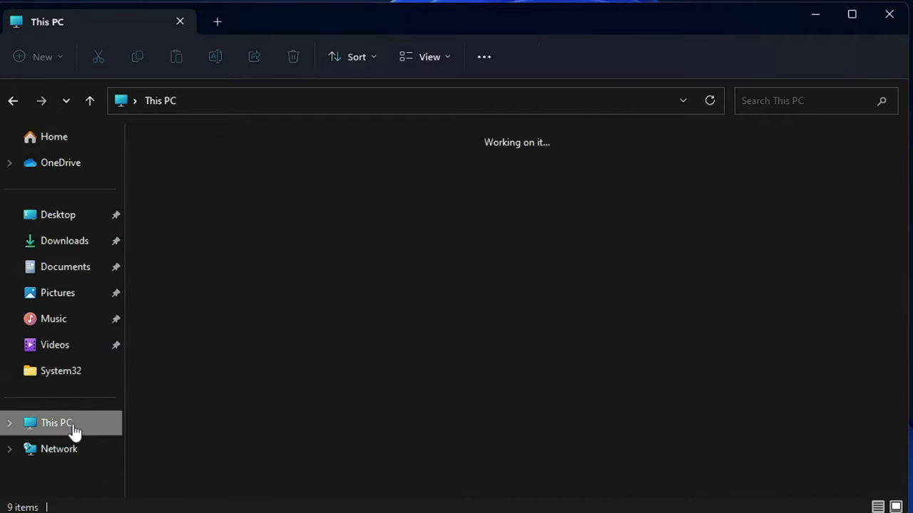
click(233, 182)
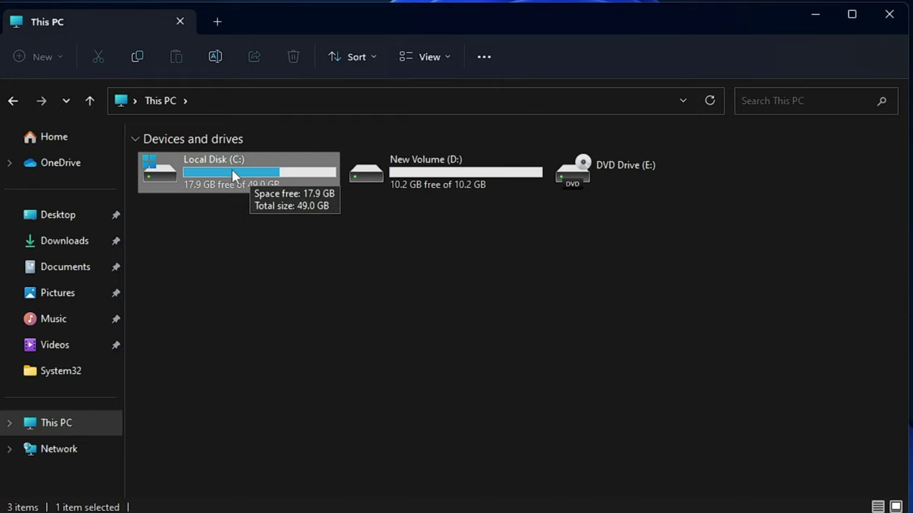
right_click(233, 174)
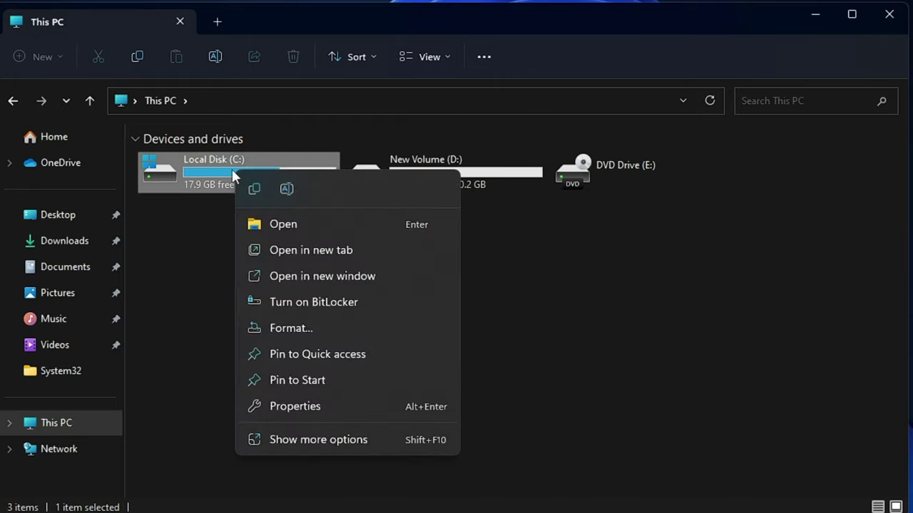
click(298, 408)
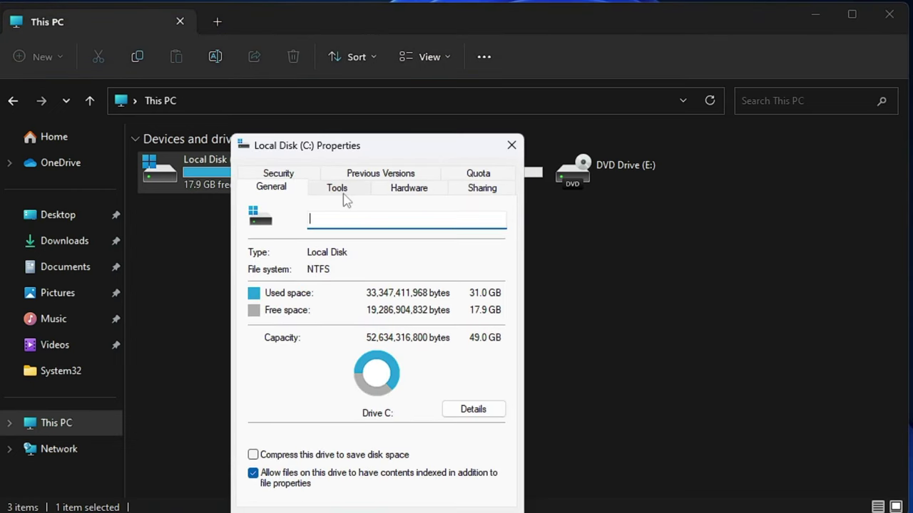
Run the Tools error check on drive C: and dismiss the no-errors result
click(341, 193)
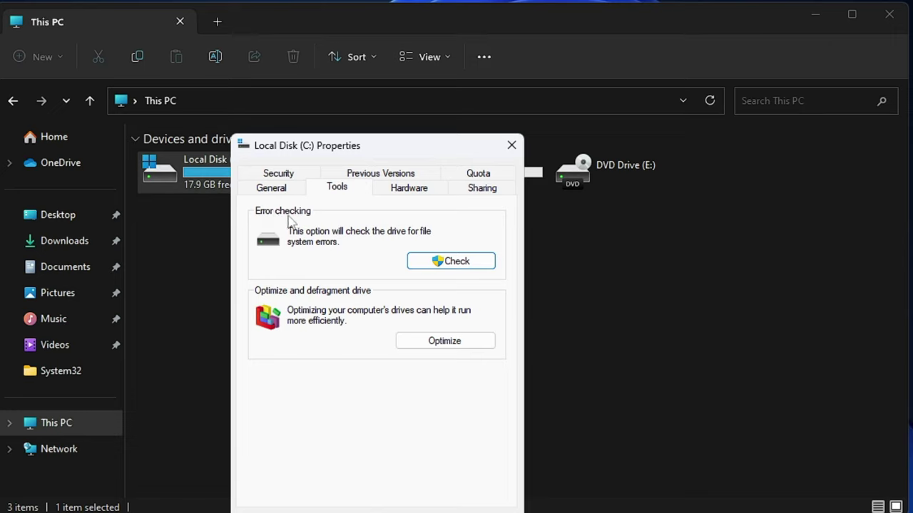
click(435, 264)
click(249, 289)
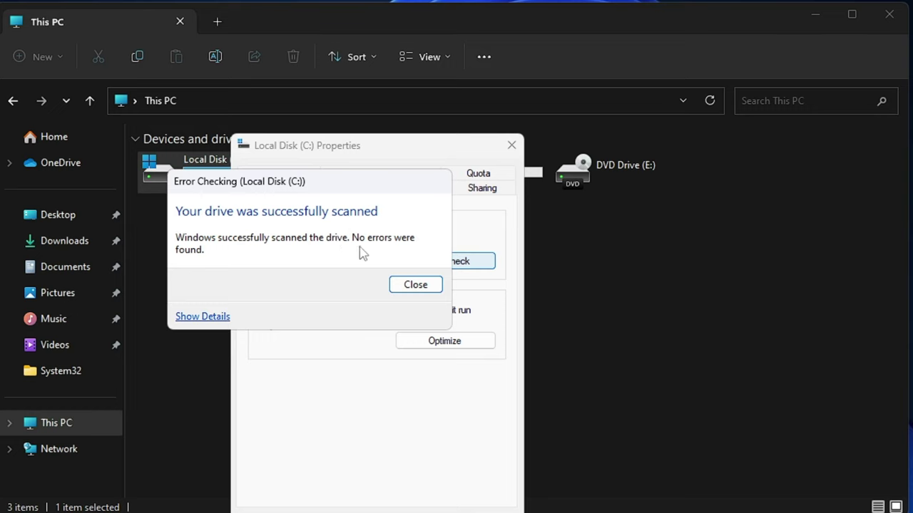
click(404, 284)
Close the drive windows, then start a Quick scan in Windows Security's Virus & threat protection
key(Escape)
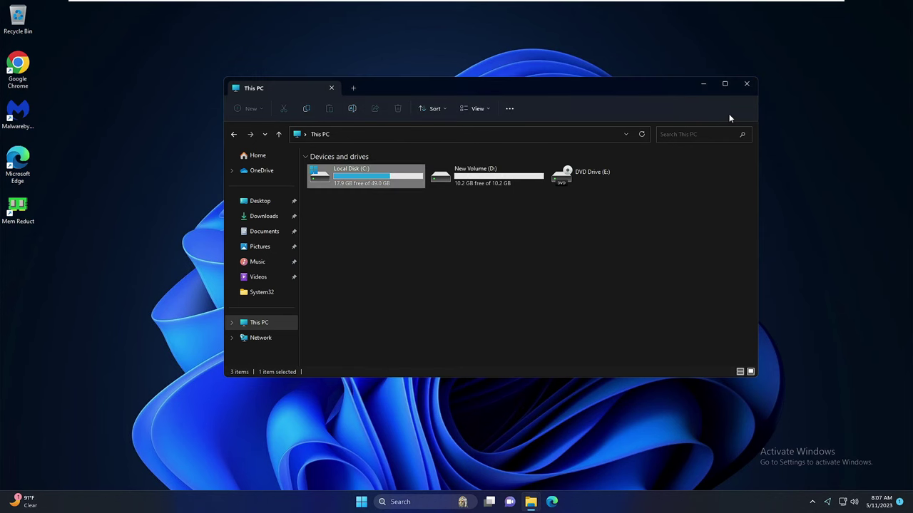
click(747, 85)
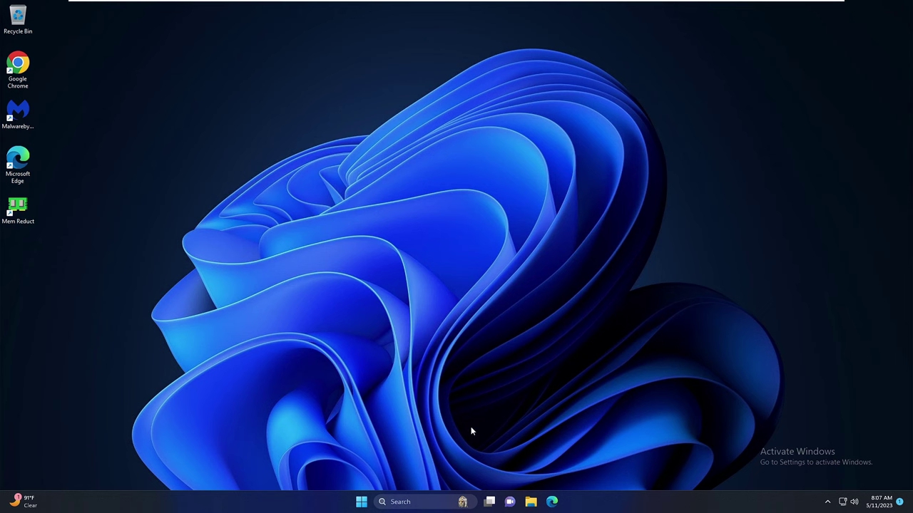
click(407, 502)
text(virus)
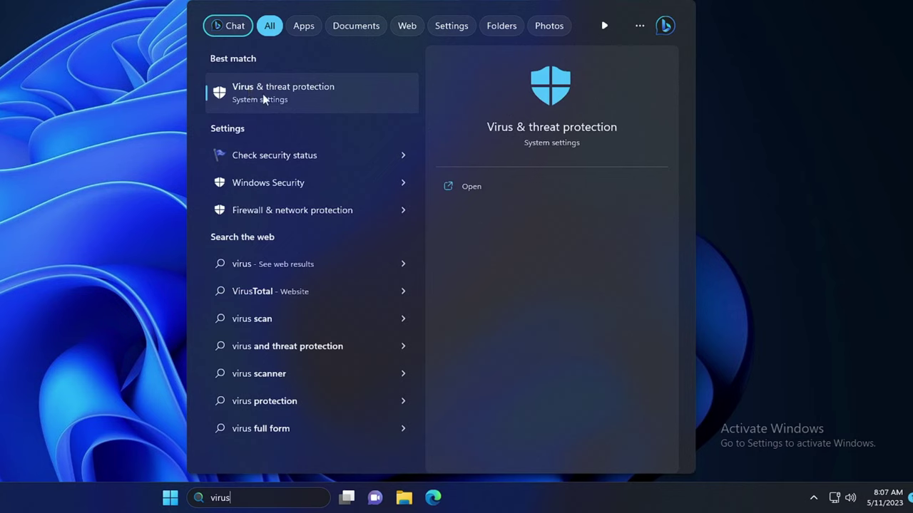
click(294, 91)
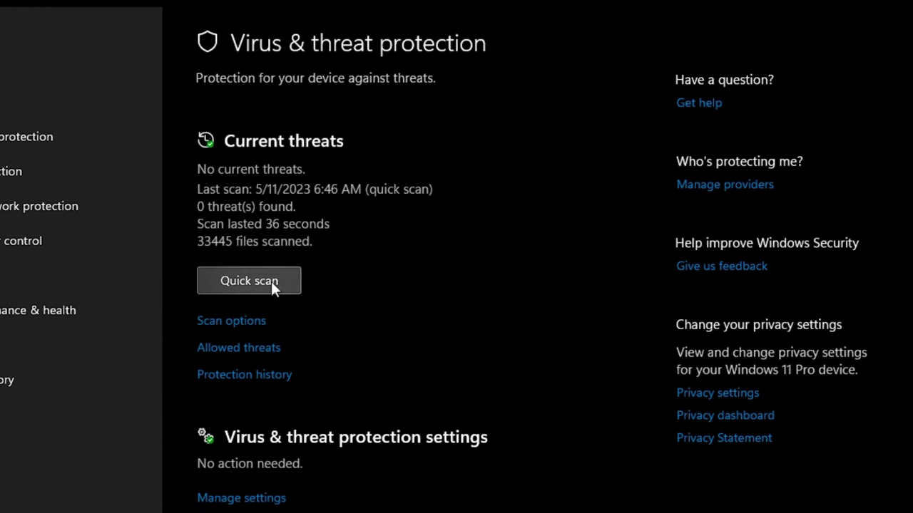
click(249, 281)
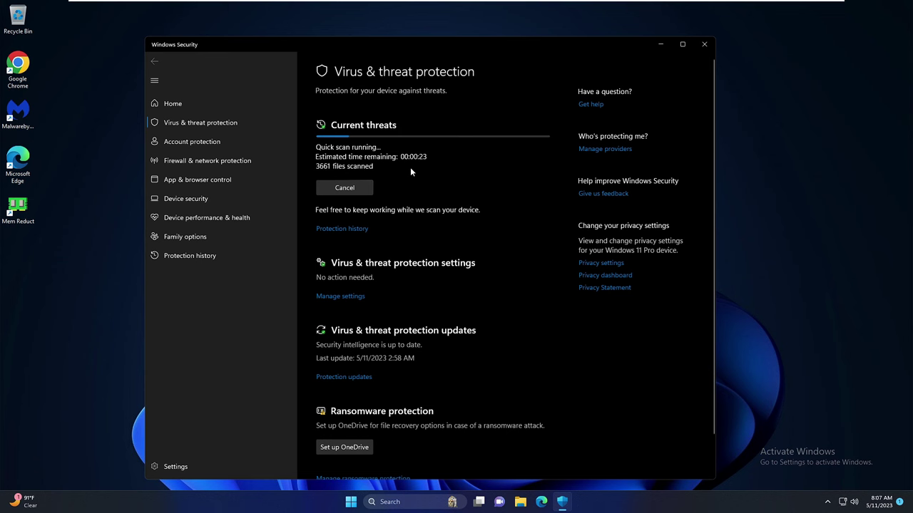
Minimize Windows Security and run sfc /scannow in an administrator Command Prompt
click(660, 44)
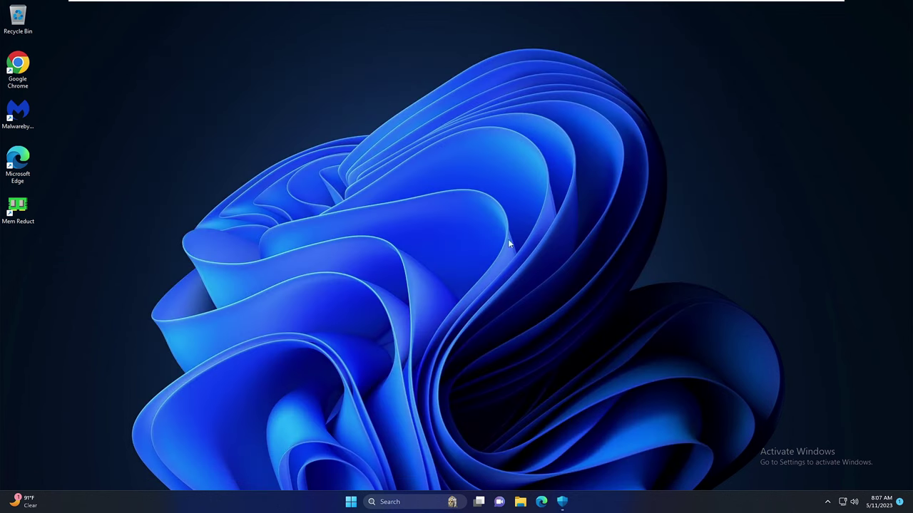
click(389, 501)
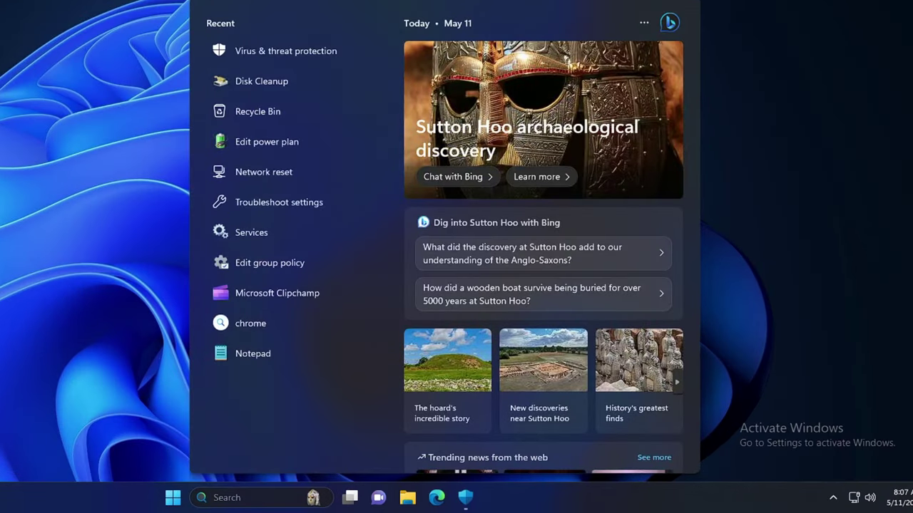
text(cmd)
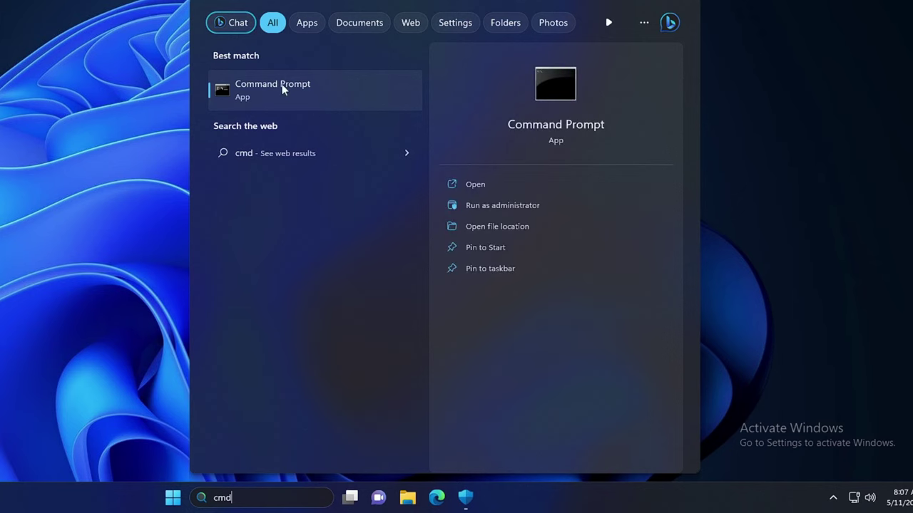
right_click(278, 85)
click(319, 99)
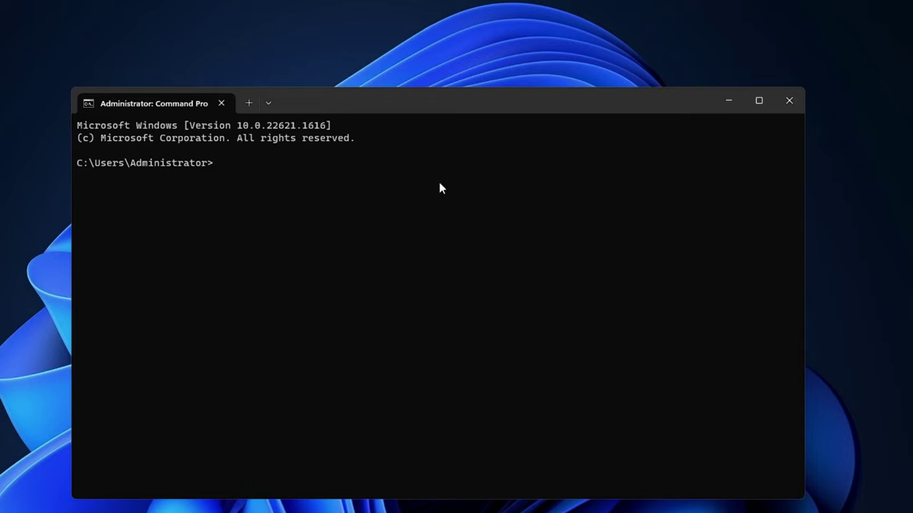
text(sfc )
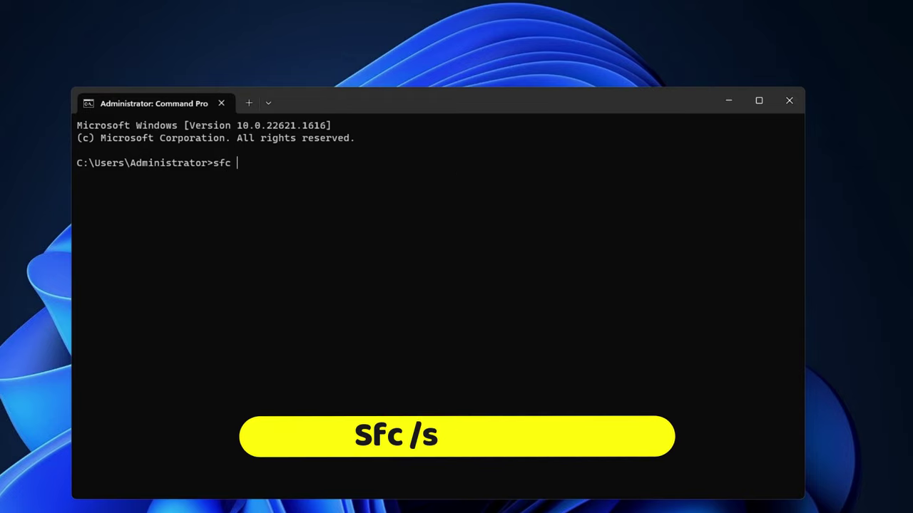
text(/scannow)
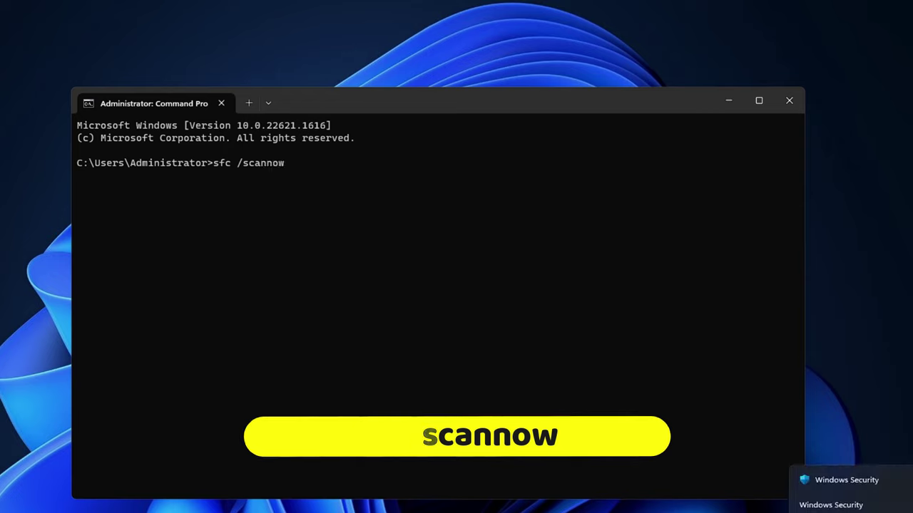
key(Return)
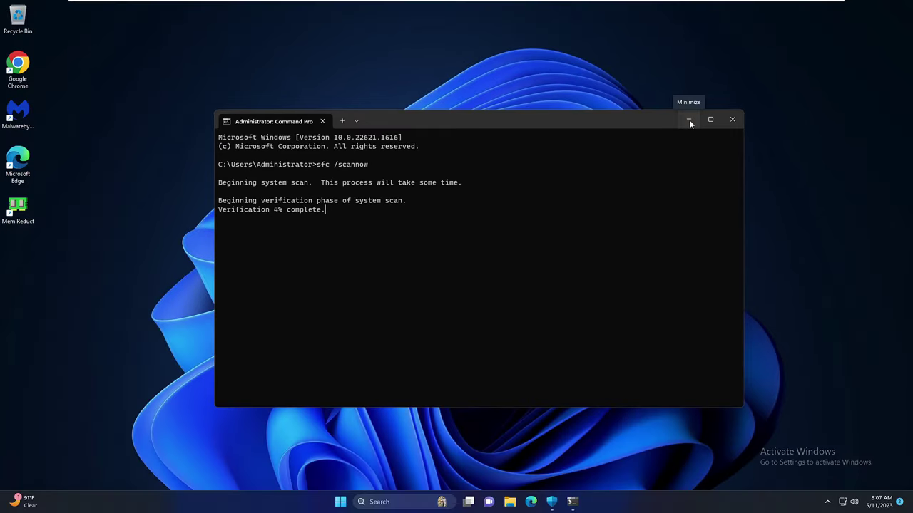
Minimize the Command Prompt while sfc /scannow keeps running
click(728, 100)
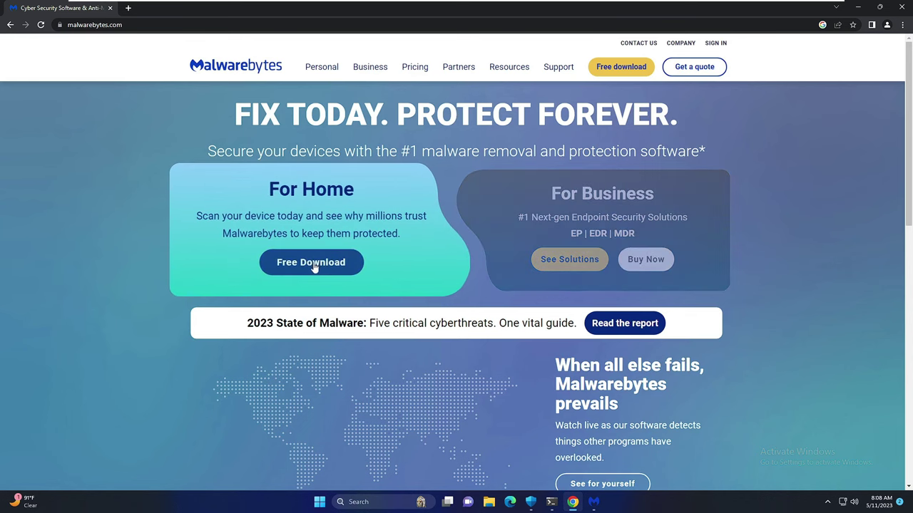
Minimize Chrome, open Malwarebytes, decline Premium, and start a Threat Scan in the background
click(859, 9)
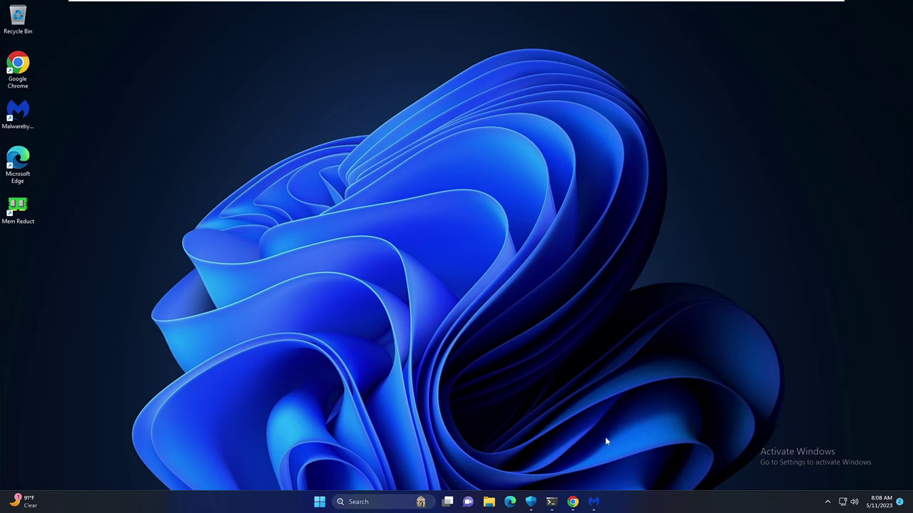
click(594, 501)
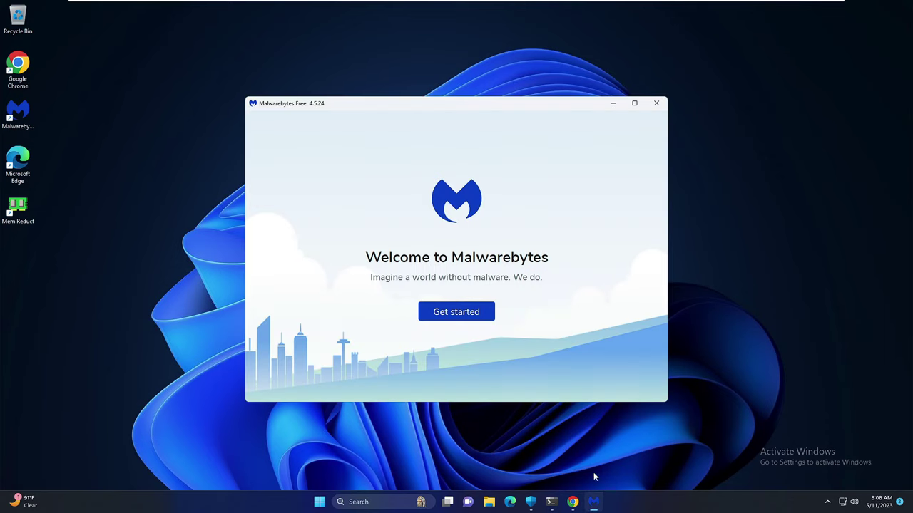
click(453, 315)
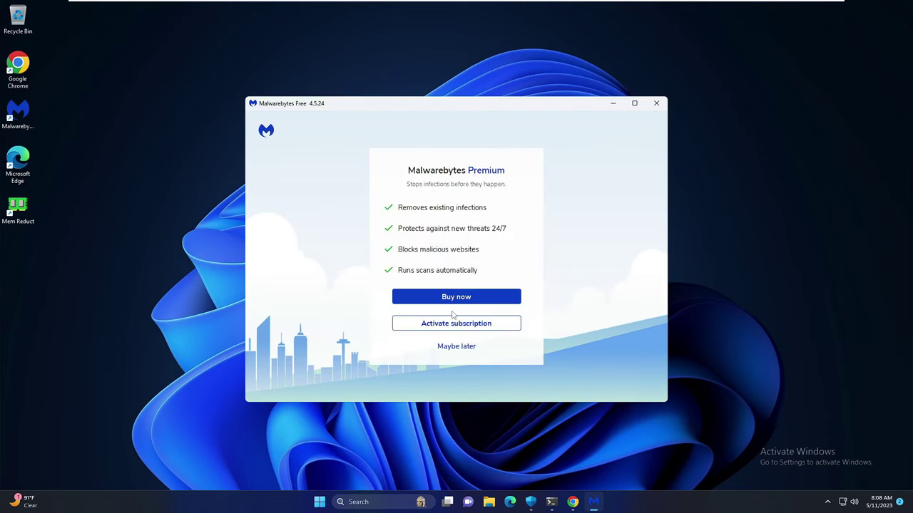
click(452, 342)
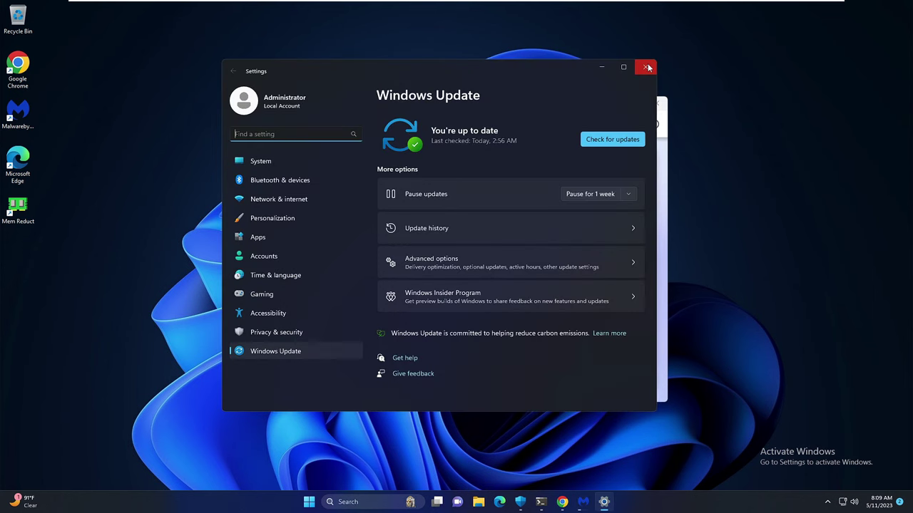
click(649, 67)
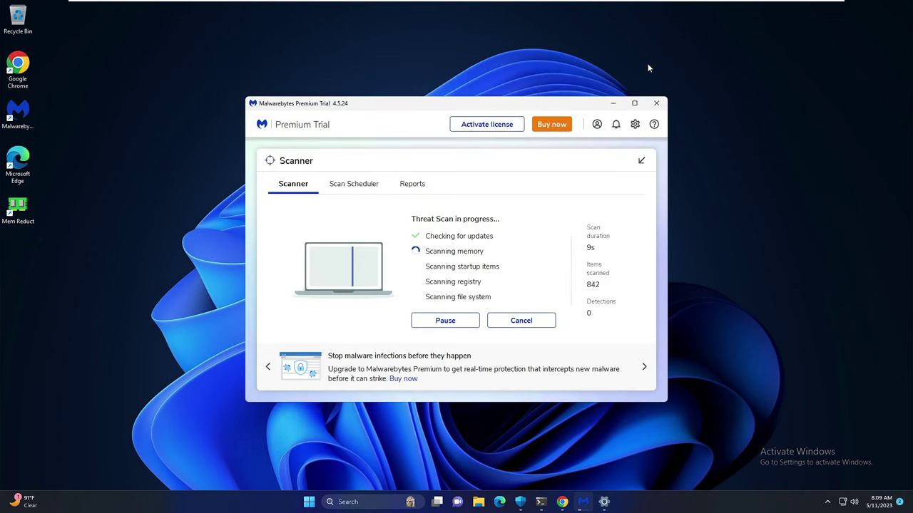
click(615, 105)
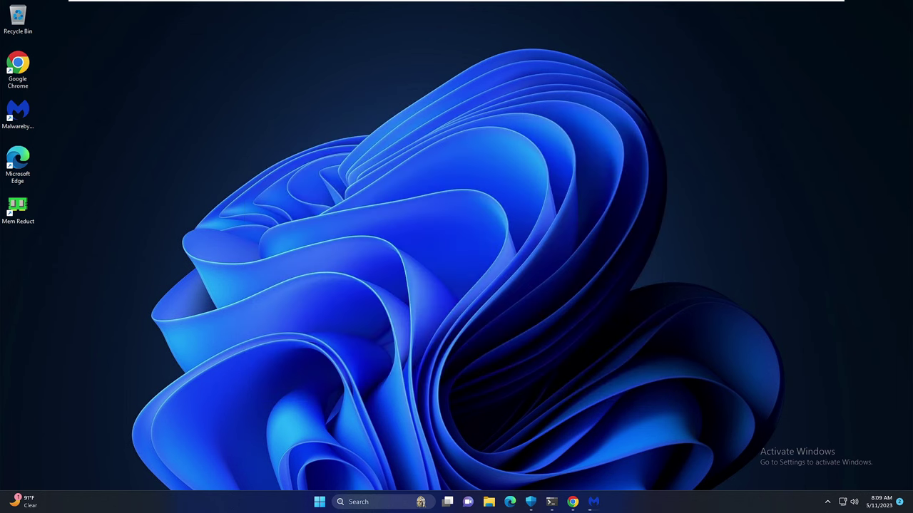
Open powercfg.cpl and switch the power plan from Balanced to High performance
click(355, 501)
text(p)
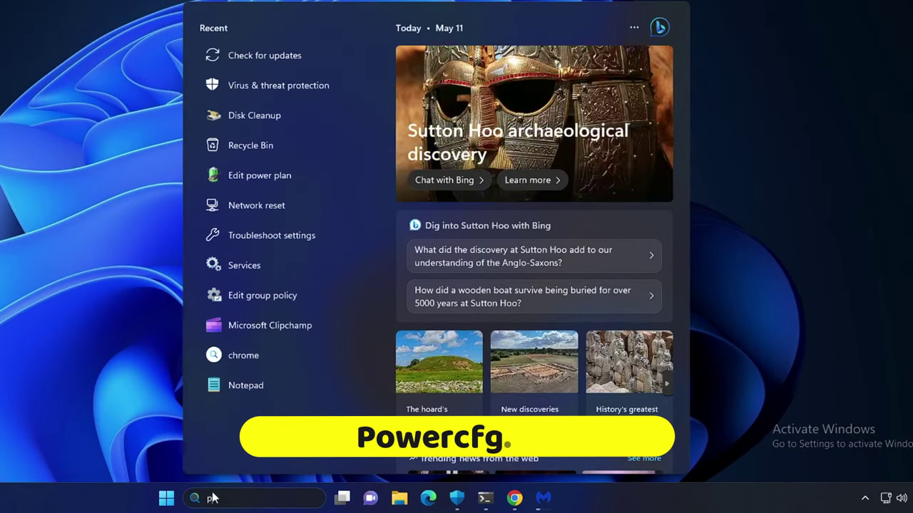
text(owercfg)
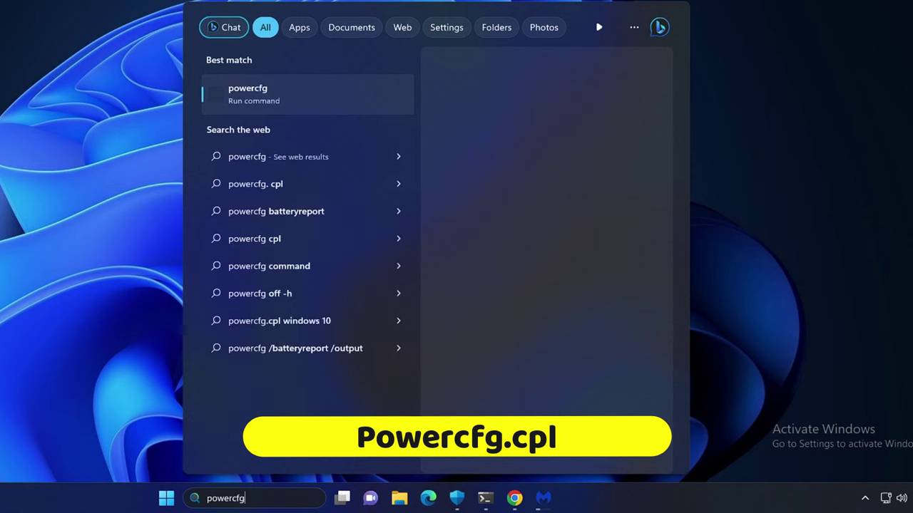
text(.cpl)
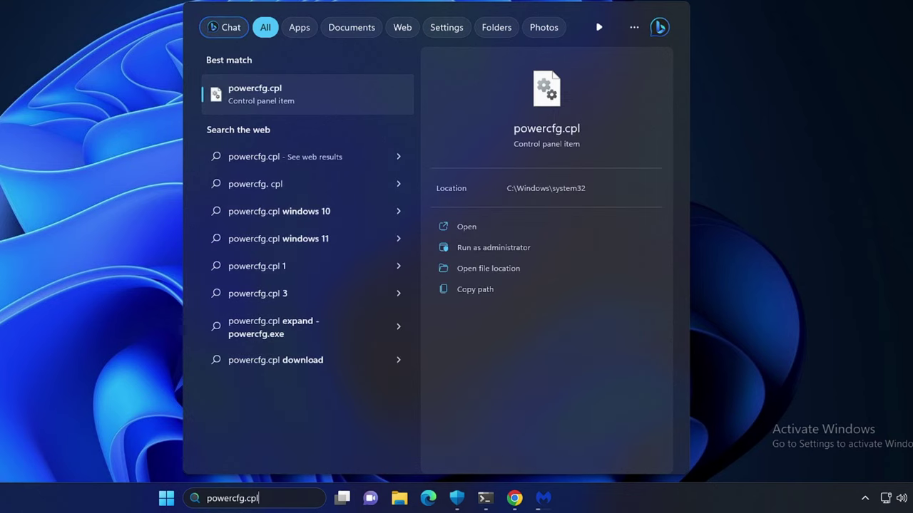
key(Return)
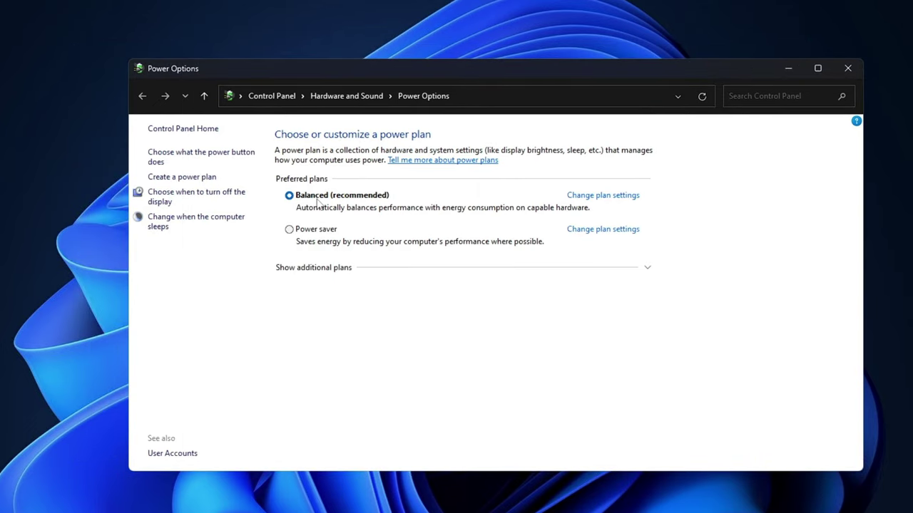
click(340, 269)
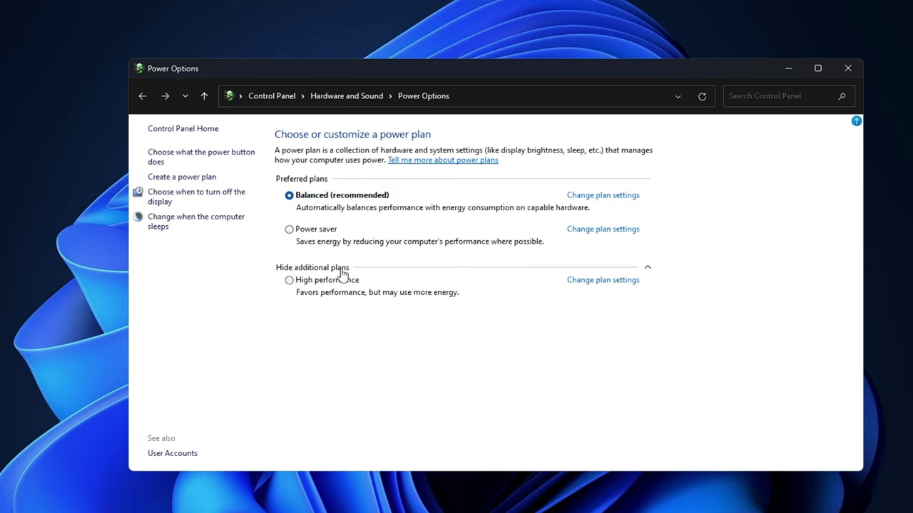
click(288, 287)
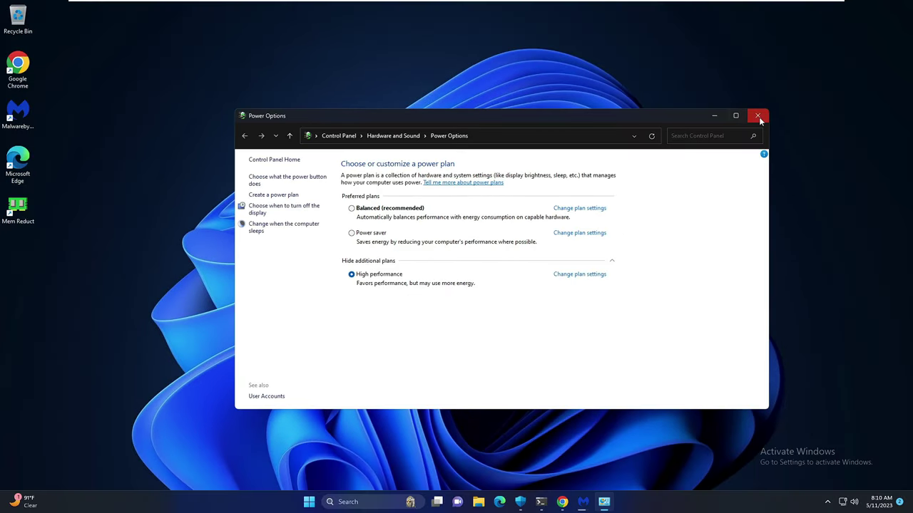
Close Power Options and open the Storage page in Settings > System
click(757, 115)
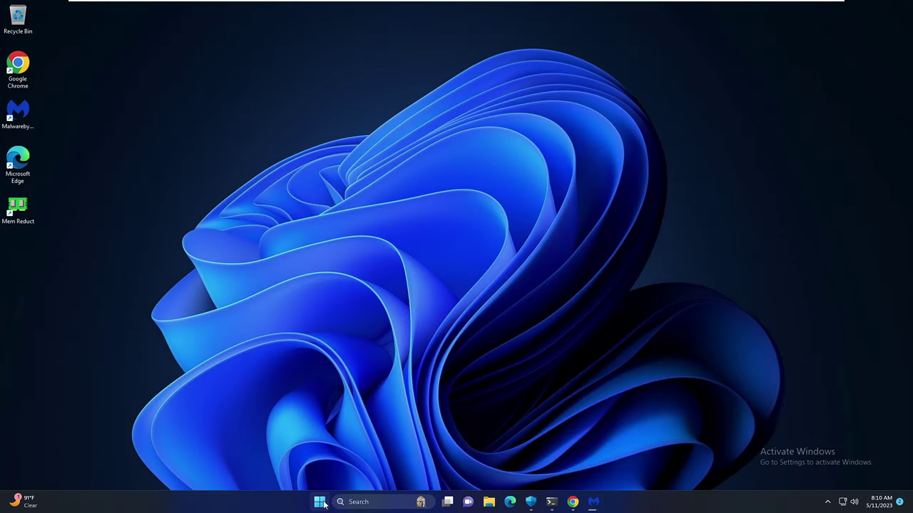
right_click(321, 503)
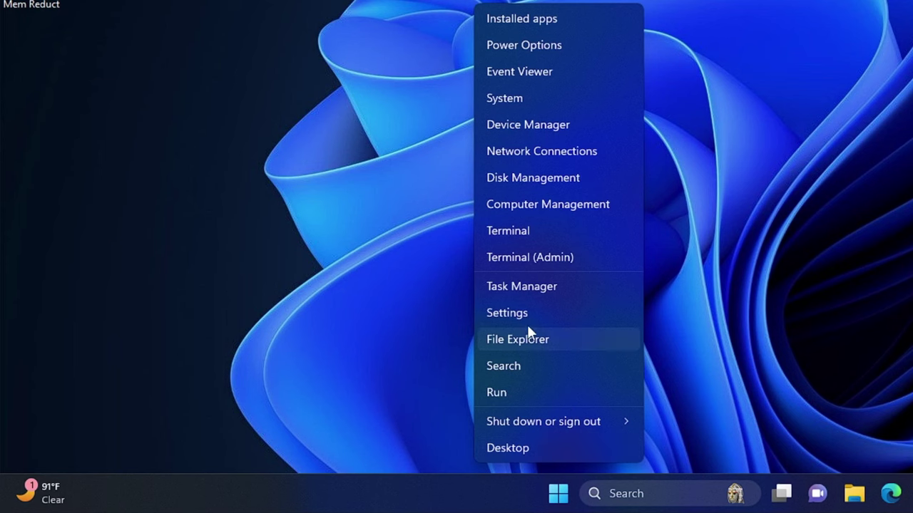
click(507, 313)
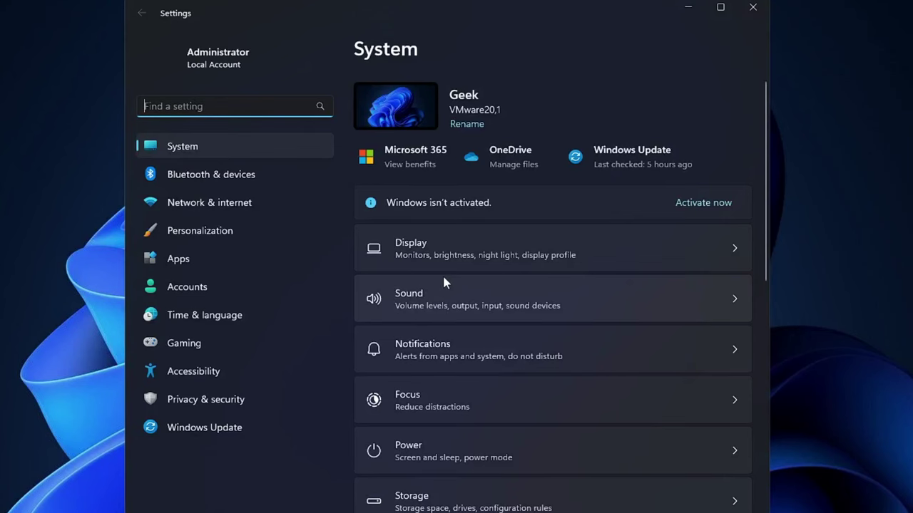
scroll(449, 277, down, 1)
scroll(446, 314, down, 2)
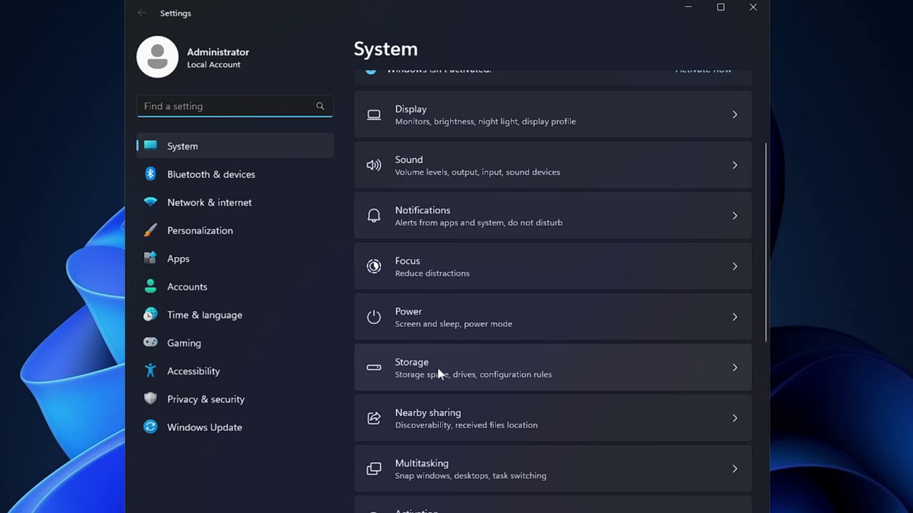
click(439, 375)
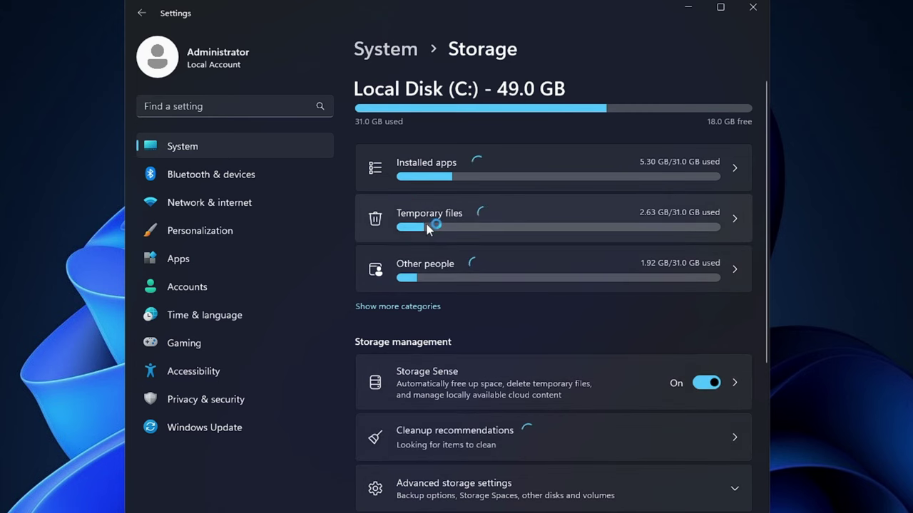
Add Downloads to the temporary files selected for removal (2.67 GB) and close Settings
click(456, 219)
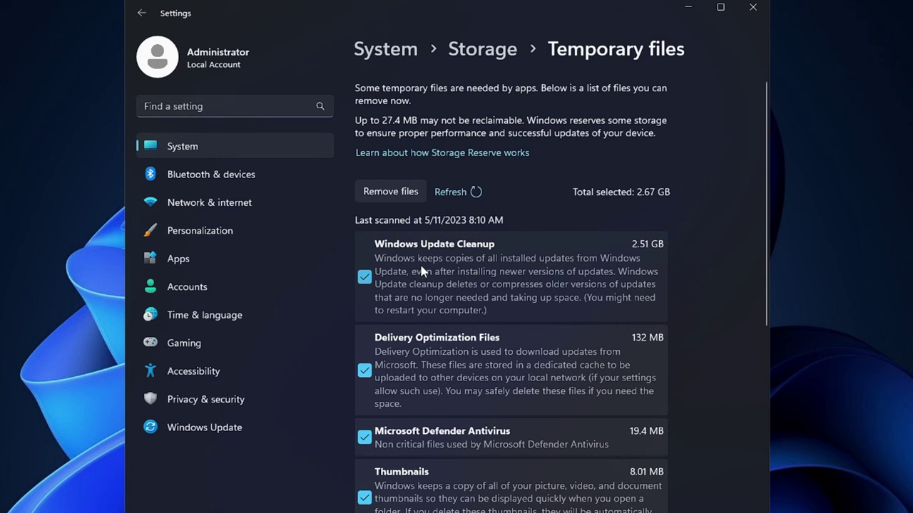
scroll(422, 271, down, 3)
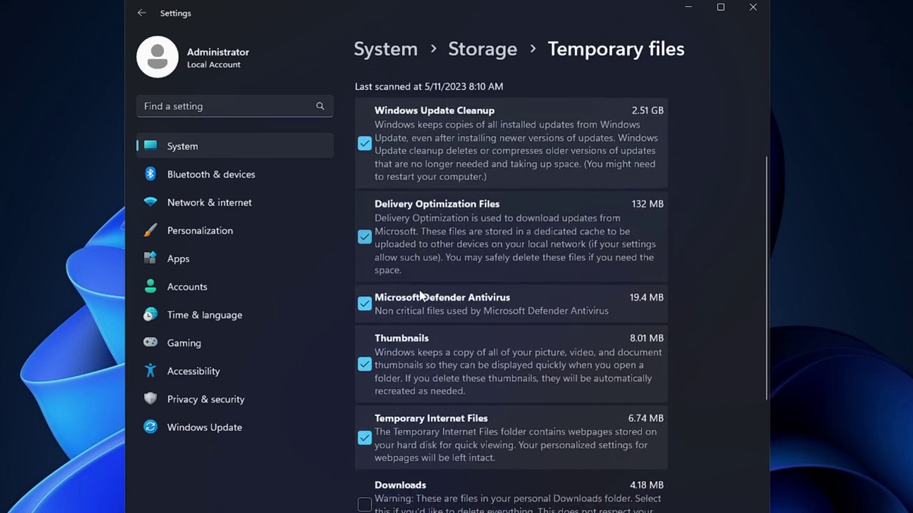
scroll(419, 300, down, 2)
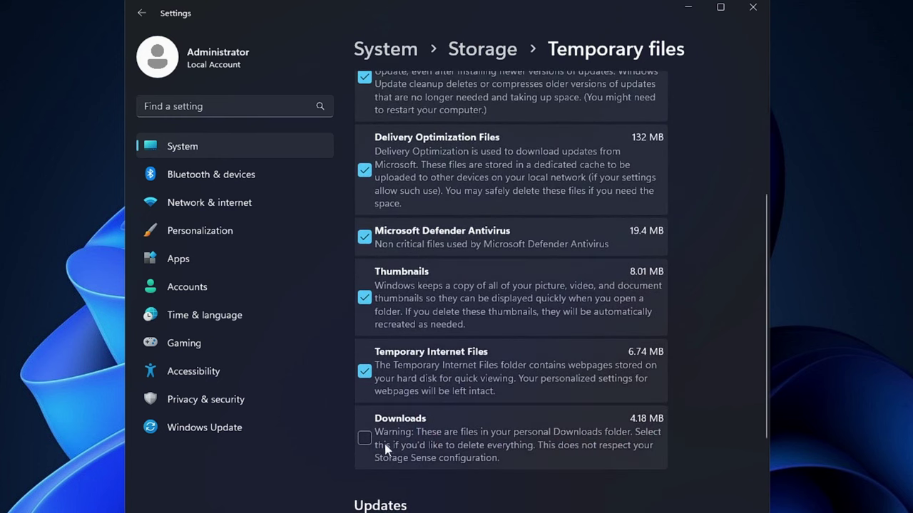
scroll(404, 324, up, 2)
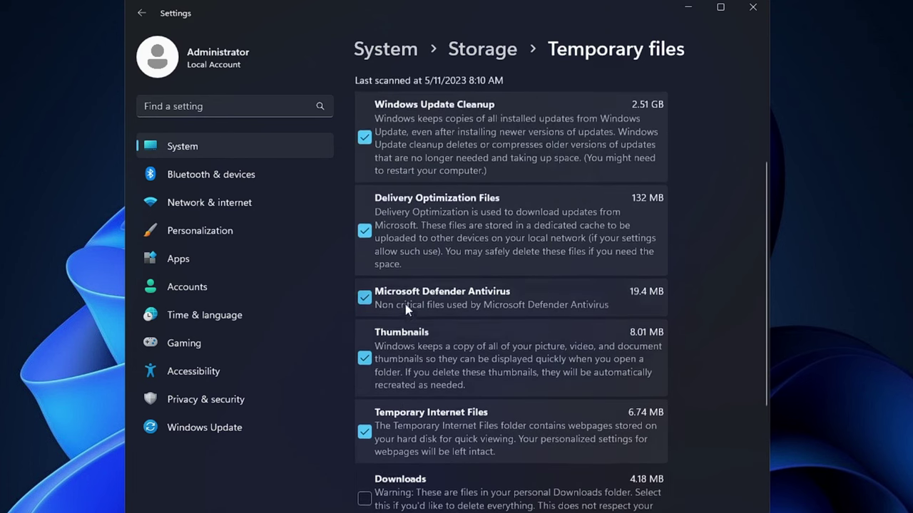
scroll(367, 363, down, 2)
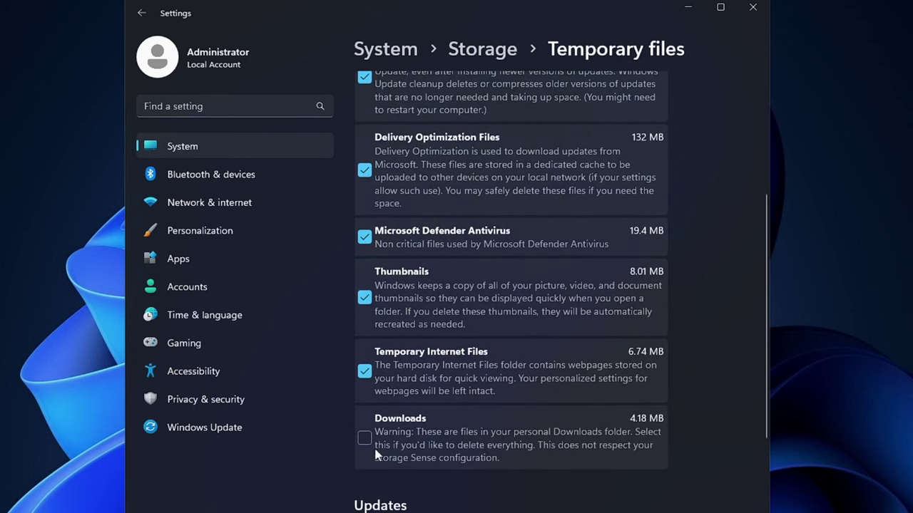
click(365, 438)
scroll(404, 376, up, 6)
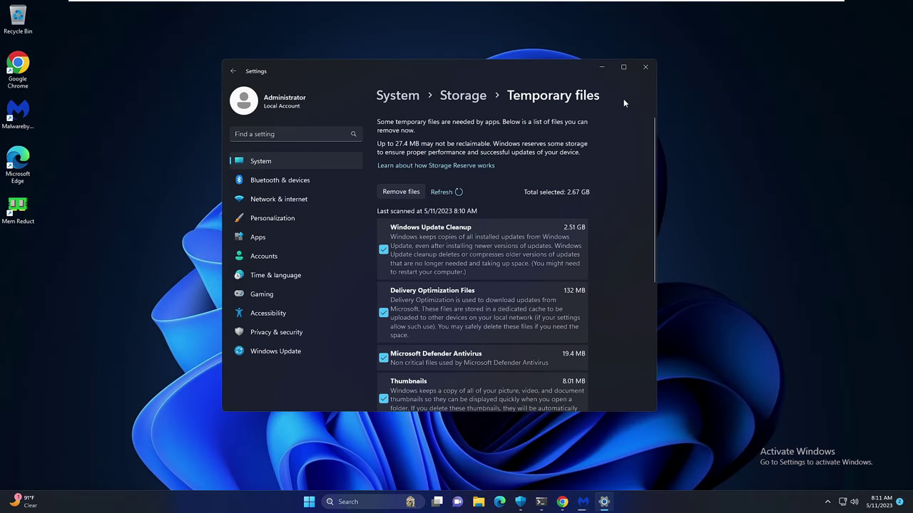
click(645, 67)
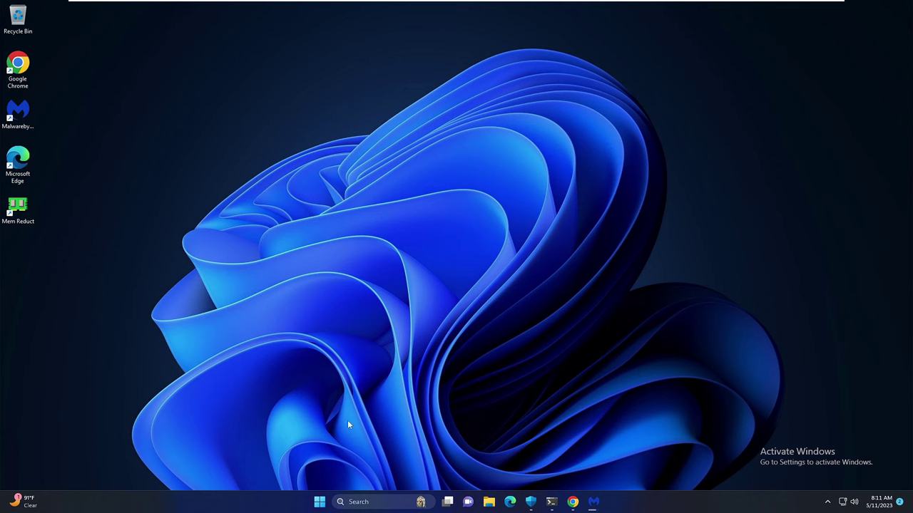
Disable msedge in Task Manager's Startup apps list and close Task Manager
right_click(319, 502)
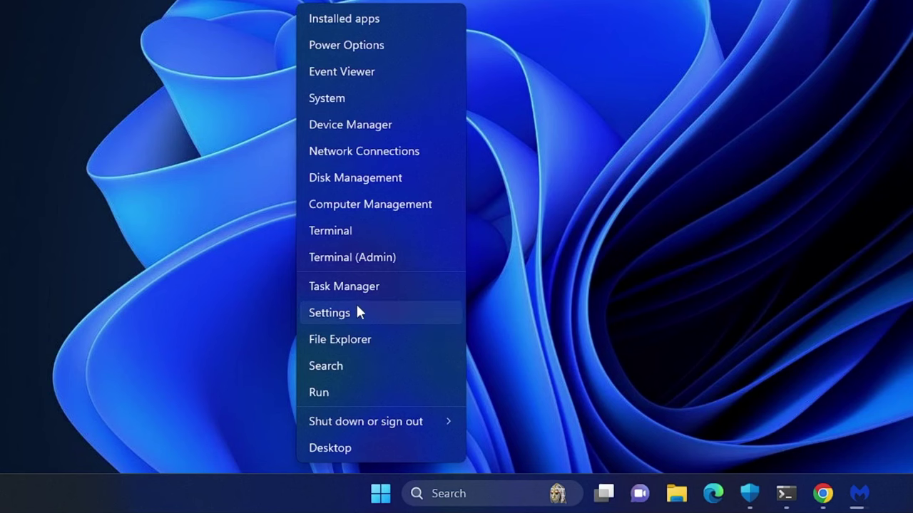
click(356, 287)
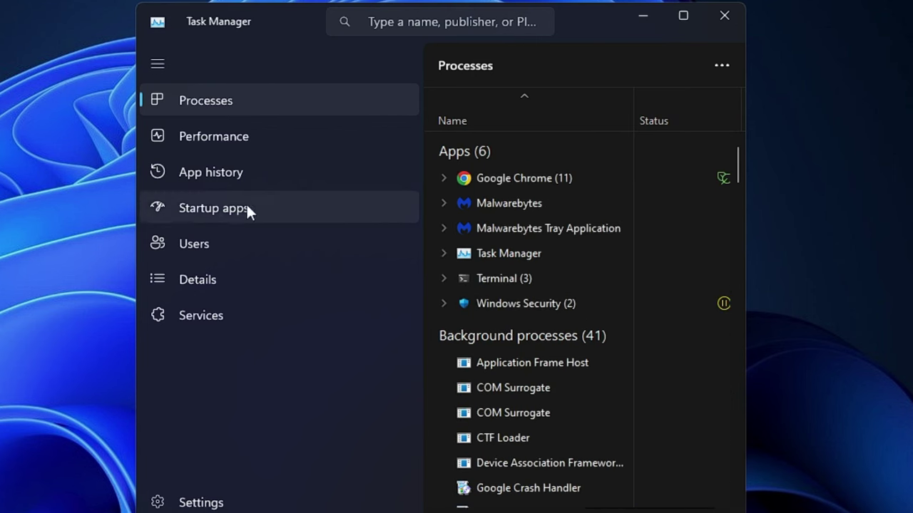
click(208, 216)
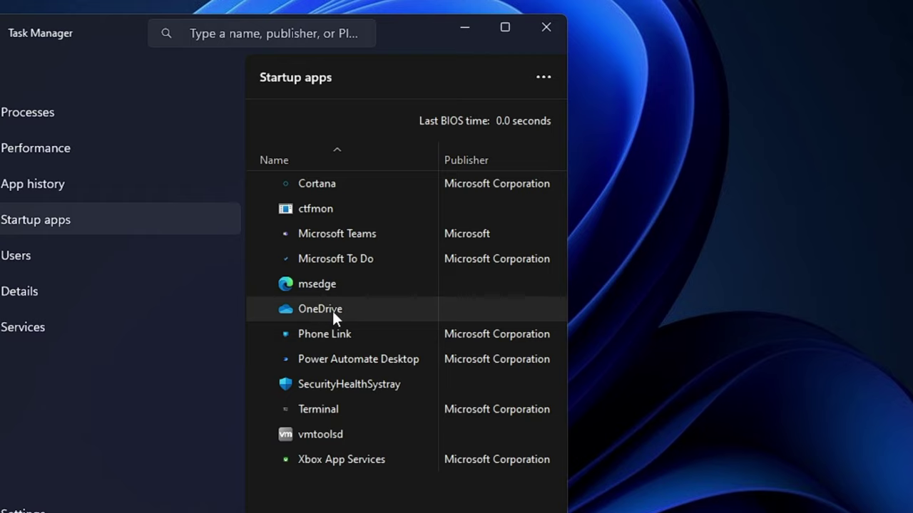
right_click(330, 311)
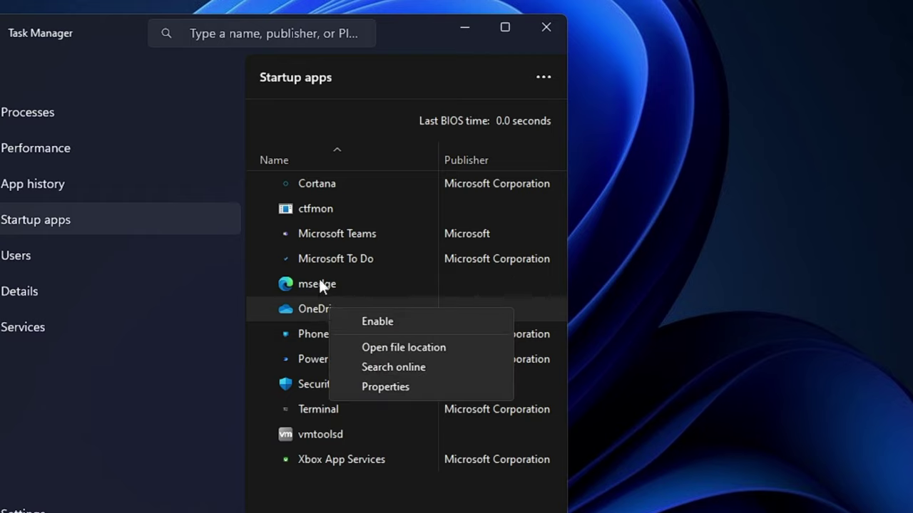
right_click(319, 280)
click(349, 291)
click(546, 27)
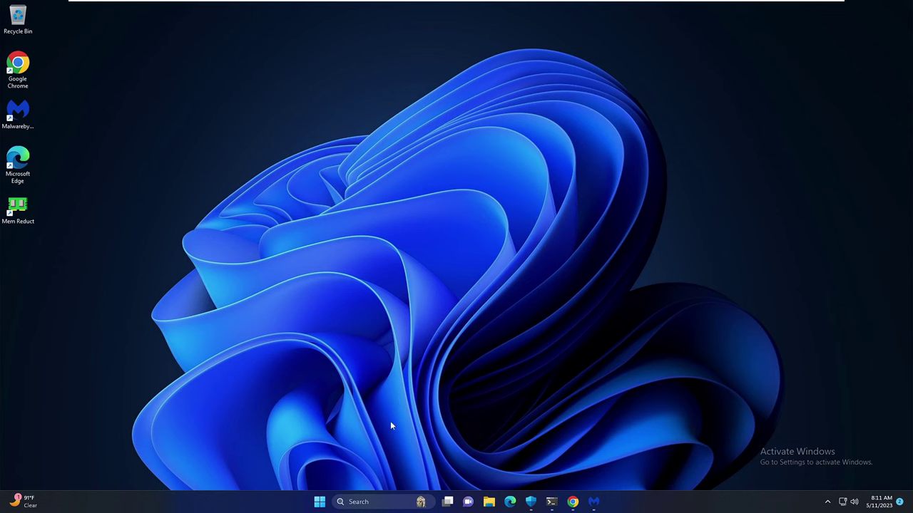
Open the Services console and the SysMain service's properties
click(357, 502)
text(serv)
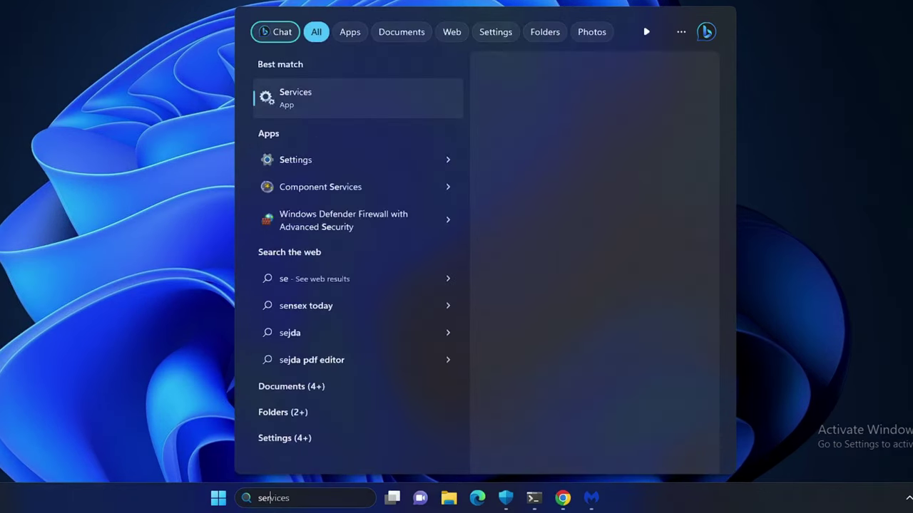
text(ices)
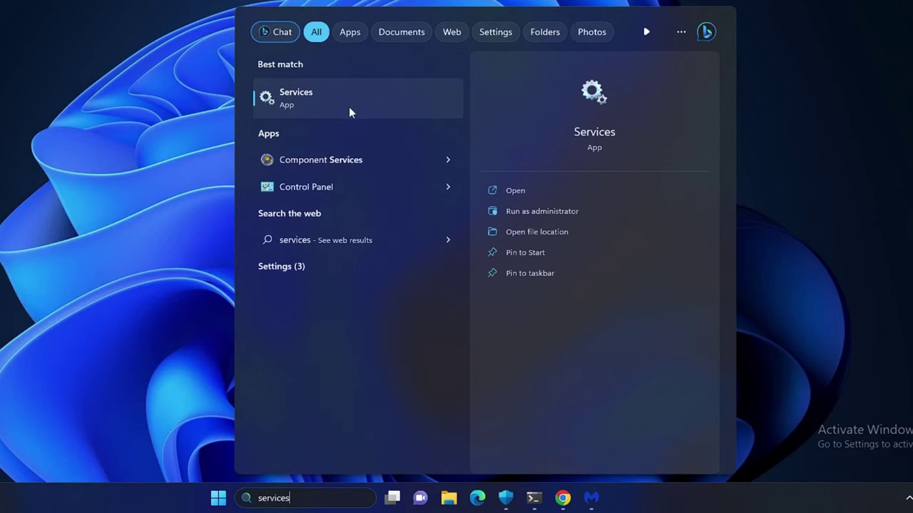
click(348, 112)
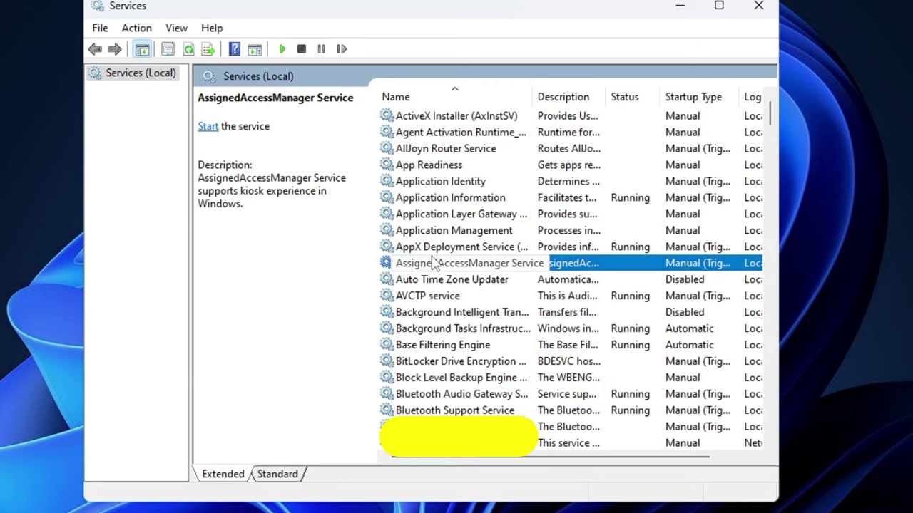
key(s)
scroll(434, 261, down, 5)
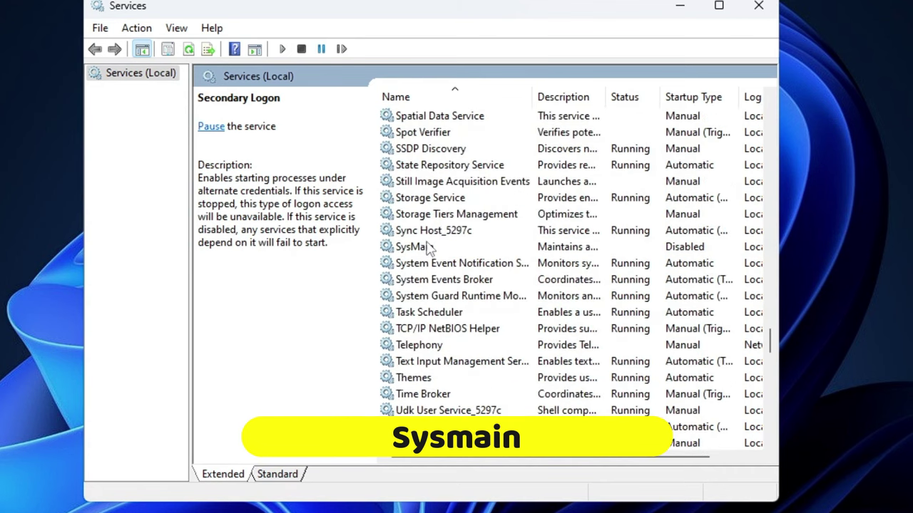
click(421, 247)
double_click(425, 248)
Set SysMain's startup type to Disabled, apply it, and confirm with OK
click(467, 239)
click(428, 262)
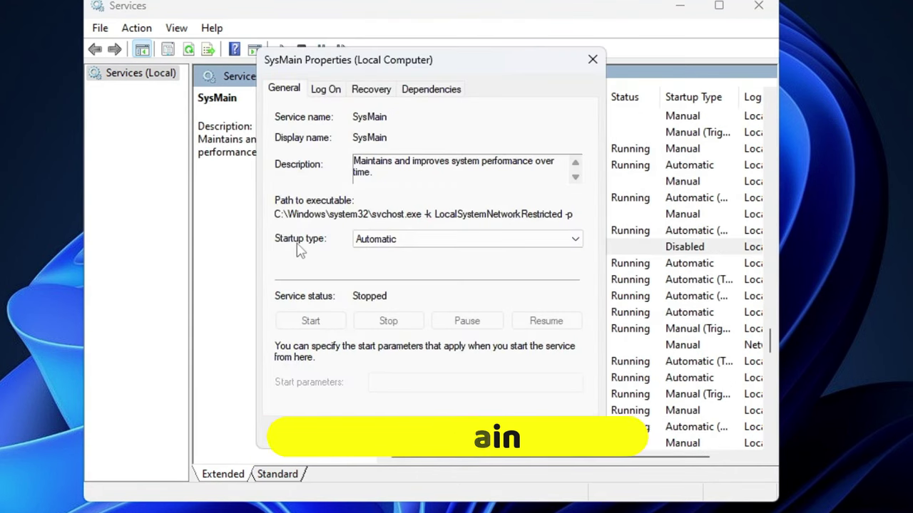
click(414, 244)
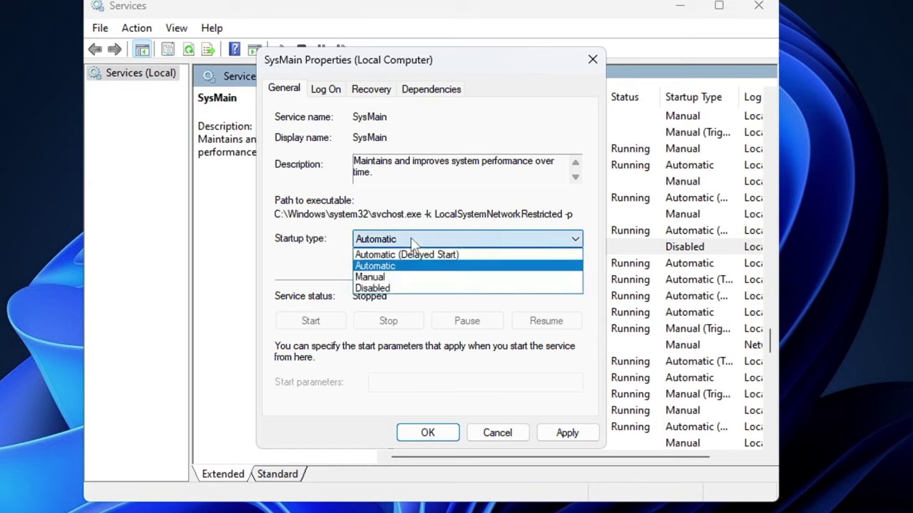
click(393, 290)
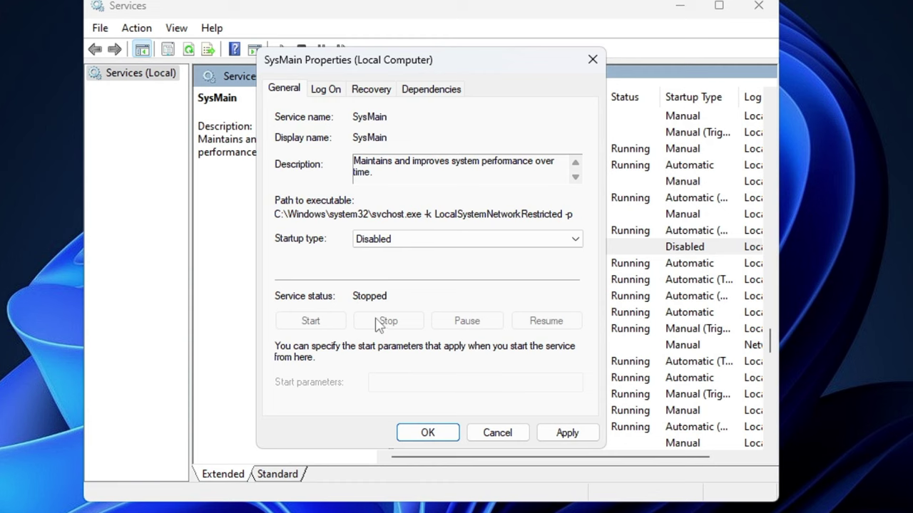
click(567, 433)
click(427, 433)
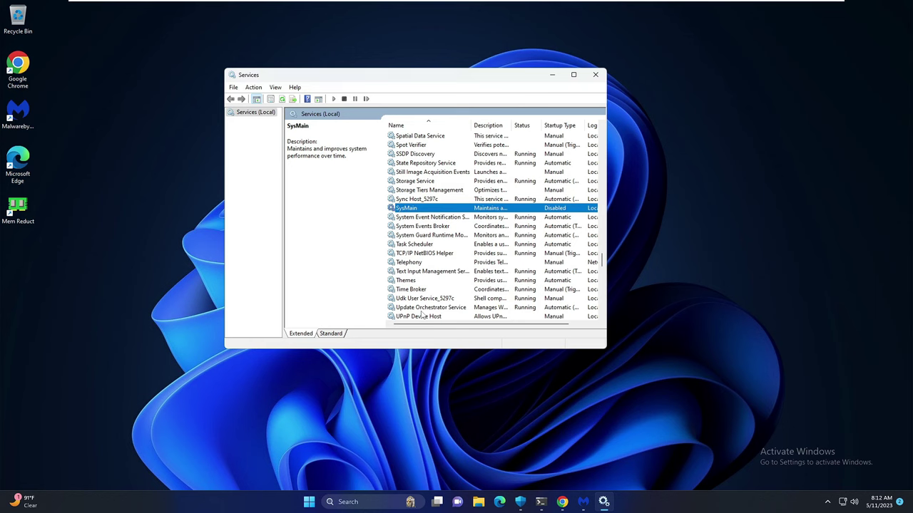
Close the Services window
click(595, 75)
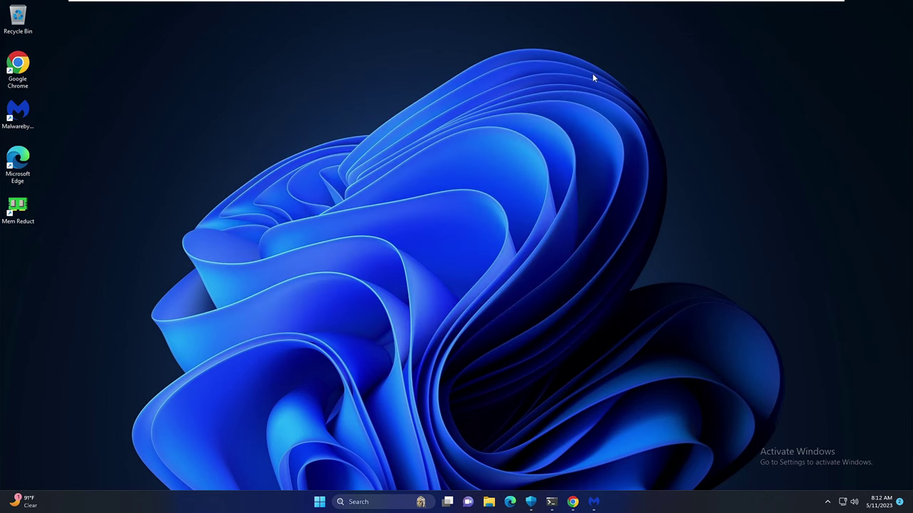